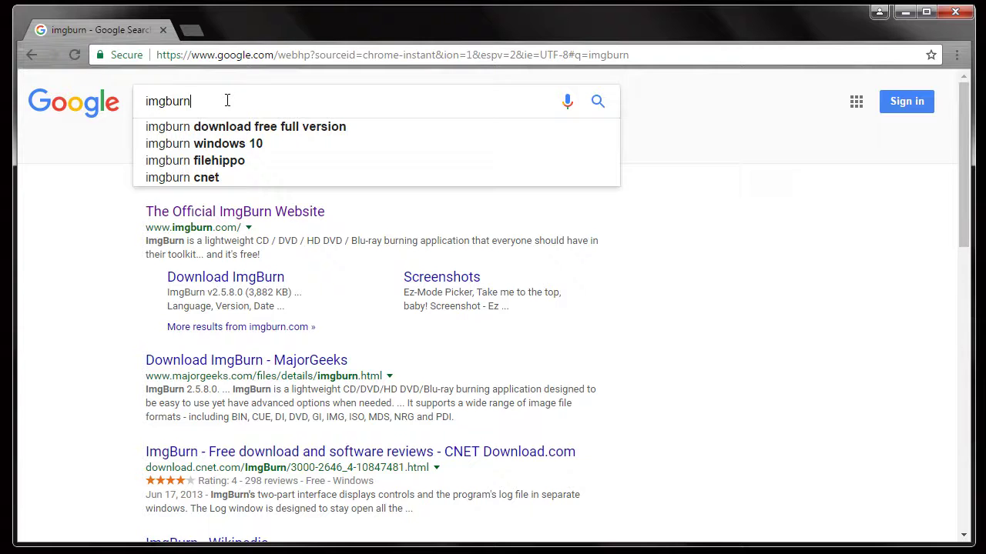
# Go to the official ImgBurn website and reach its download page.
pyautogui.click(252, 220)
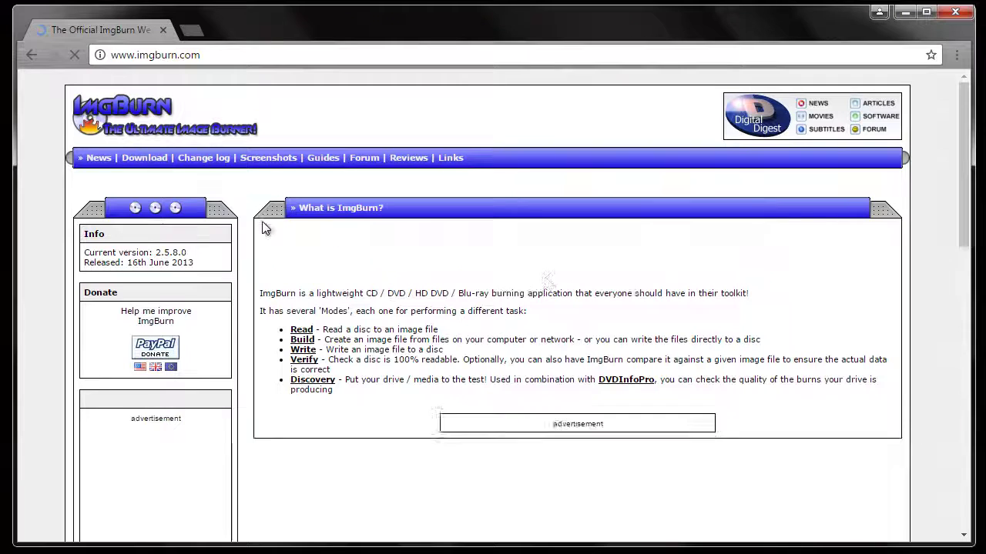
pyautogui.scroll(-3, 327, 223)
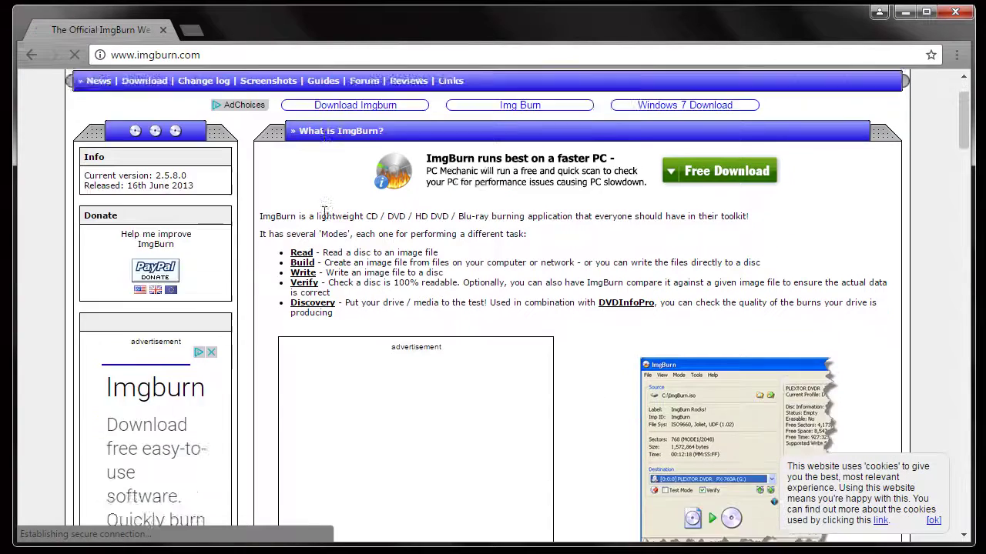
pyautogui.scroll(-10, 302, 210)
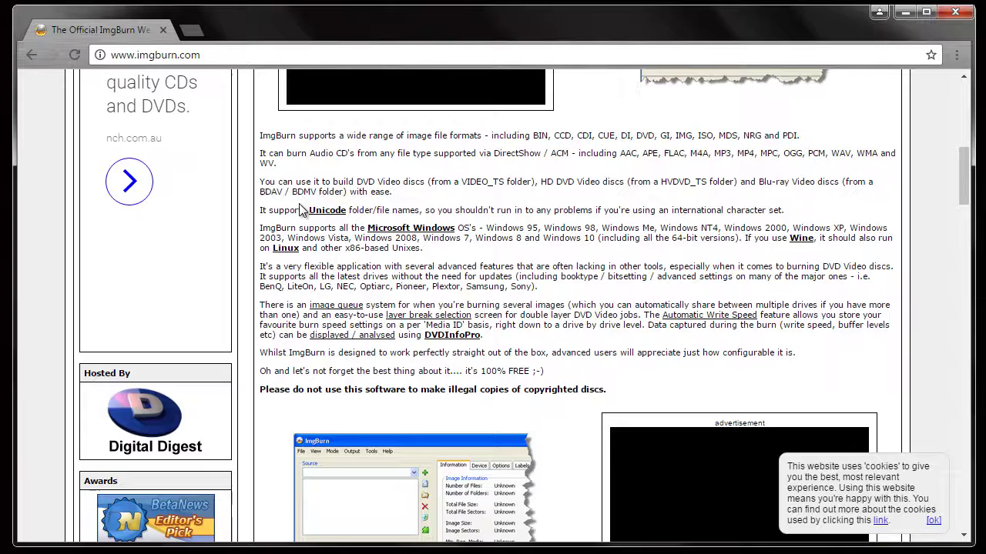
pyautogui.scroll(-3, 299, 203)
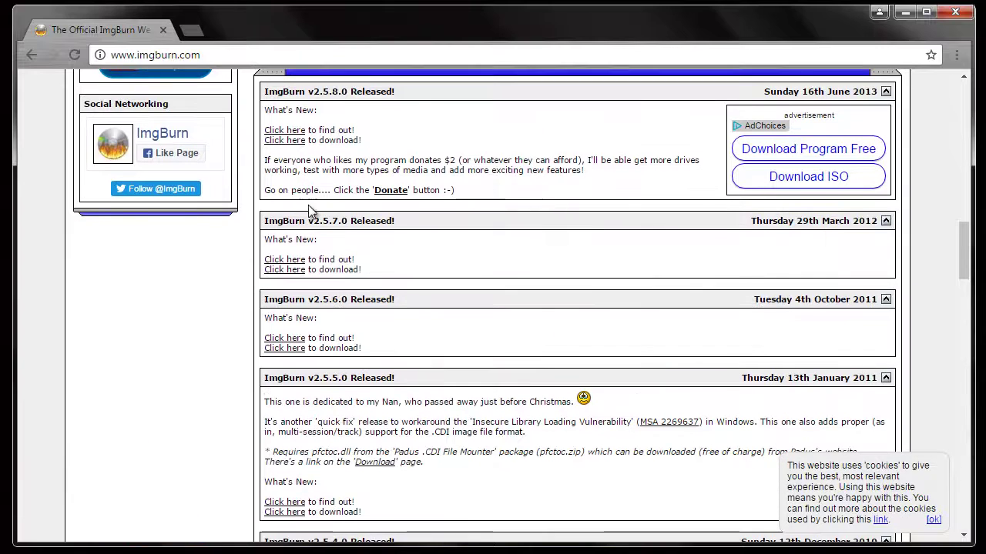
pyautogui.scroll(1, 328, 215)
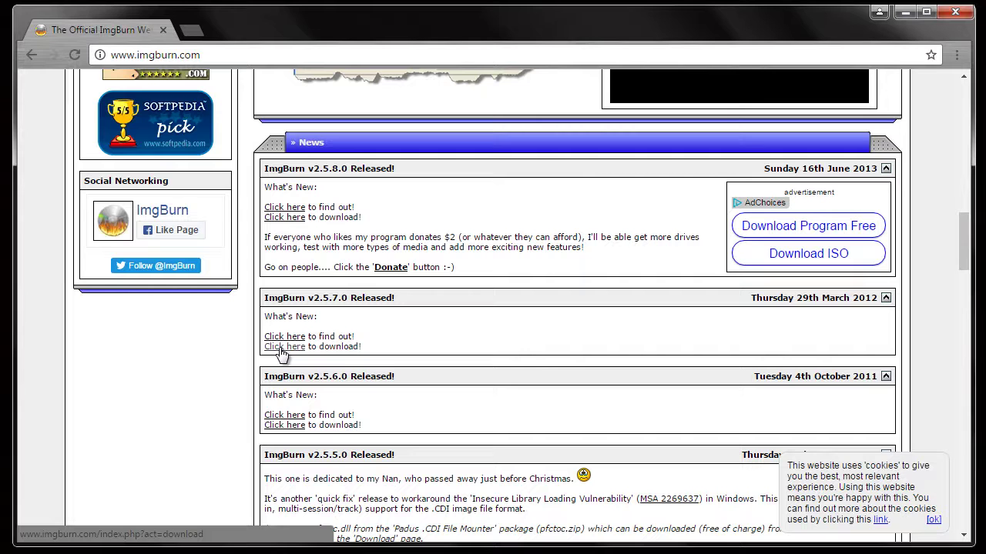
pyautogui.click(282, 348)
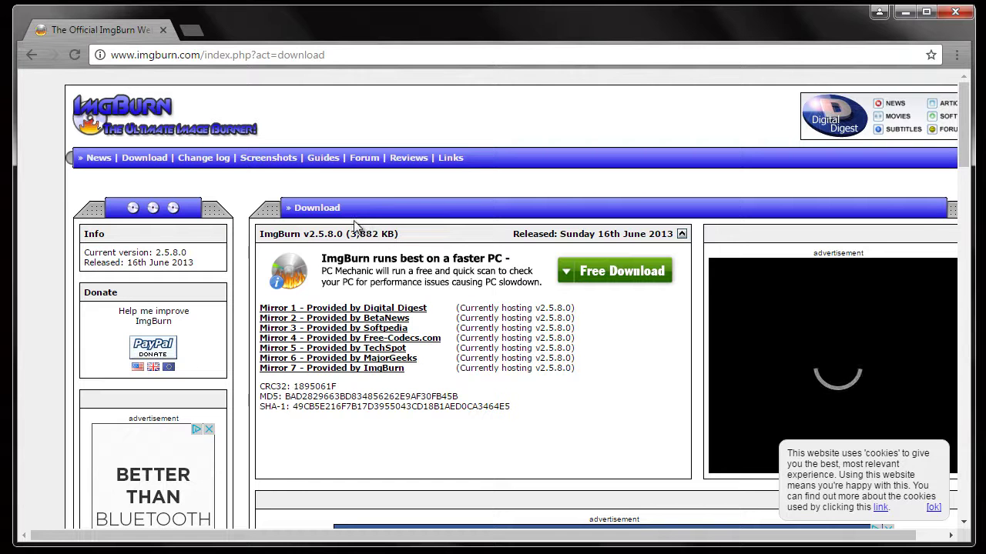
# Download SetupImgBurn_2.5.8.0.exe from Mirror 7 - Provided by ImgBurn.
pyautogui.click(392, 317)
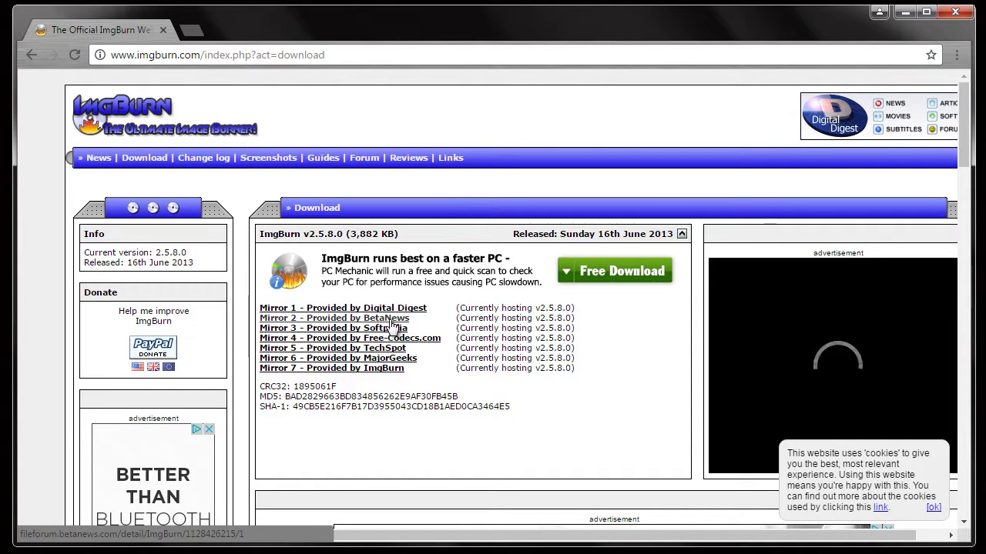
pyautogui.click(356, 371)
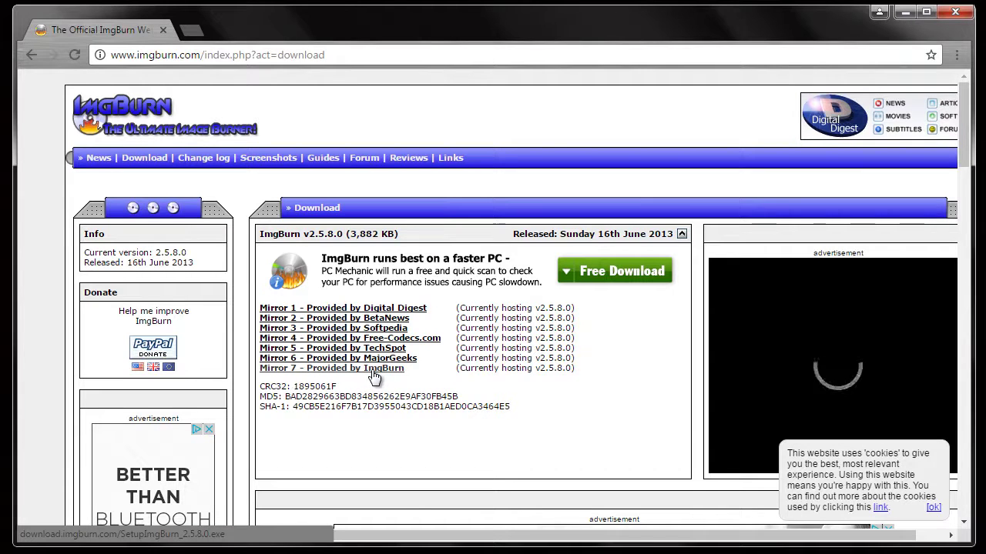
pyautogui.click(374, 377)
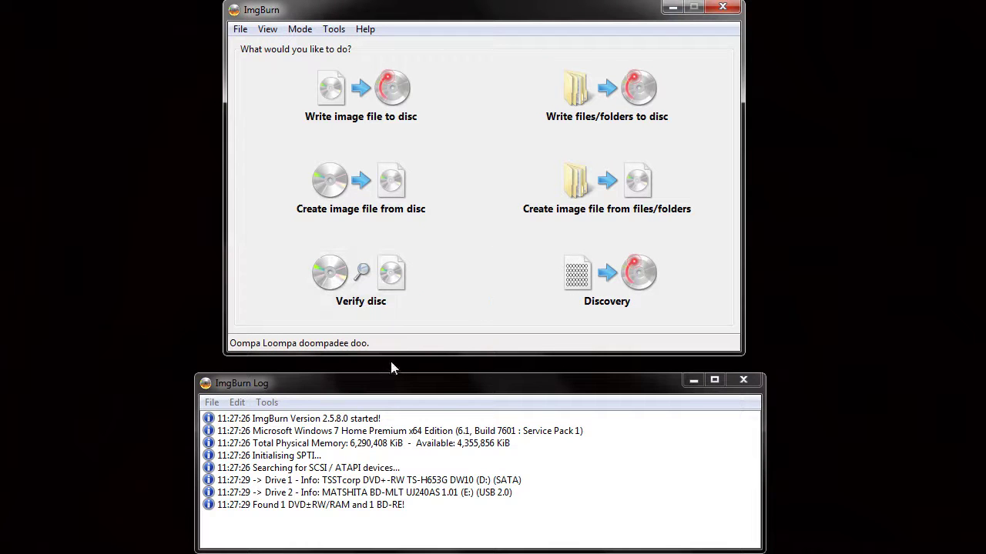
pyautogui.moveTo(445, 389); pyautogui.dragTo(431, 390)
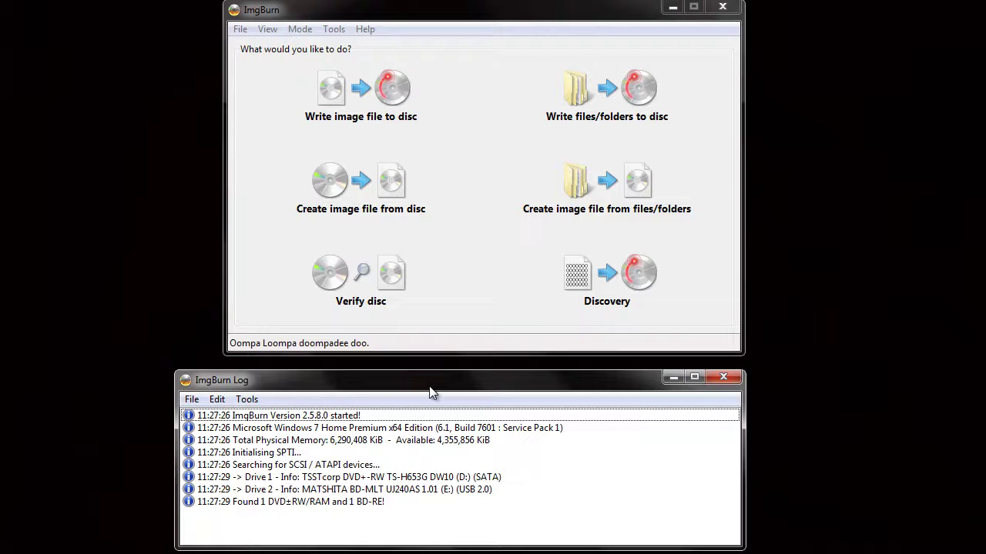
pyautogui.moveTo(430, 392); pyautogui.dragTo(458, 393)
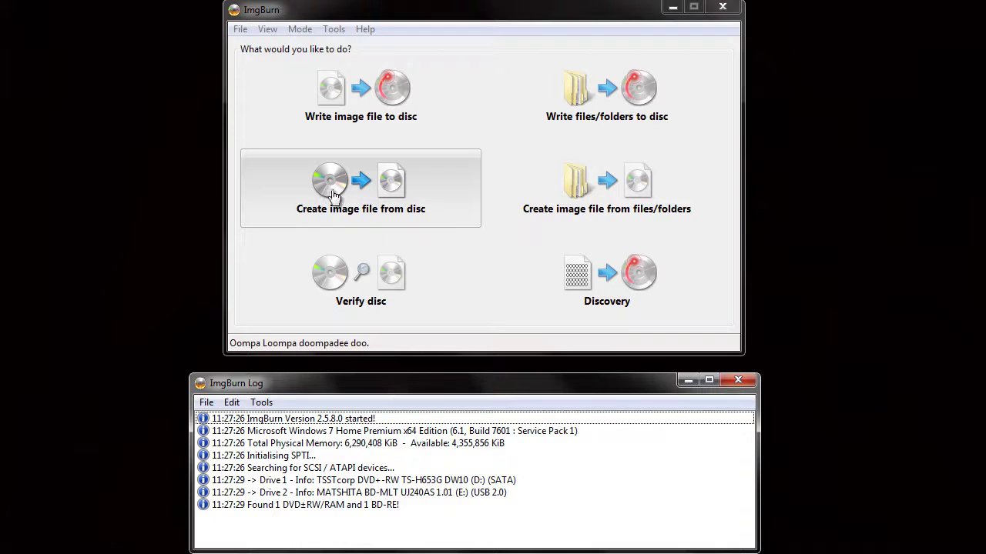
# Switch ImgBurn to Create image file from disc mode and review the supported read speeds.
pyautogui.click(392, 193)
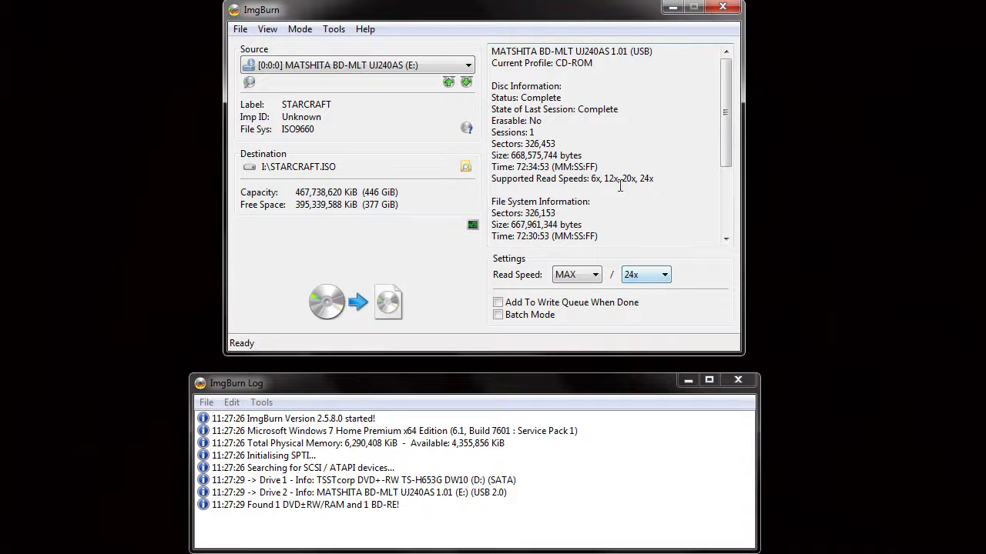
pyautogui.moveTo(591, 179); pyautogui.dragTo(653, 178)
pyautogui.click(682, 200)
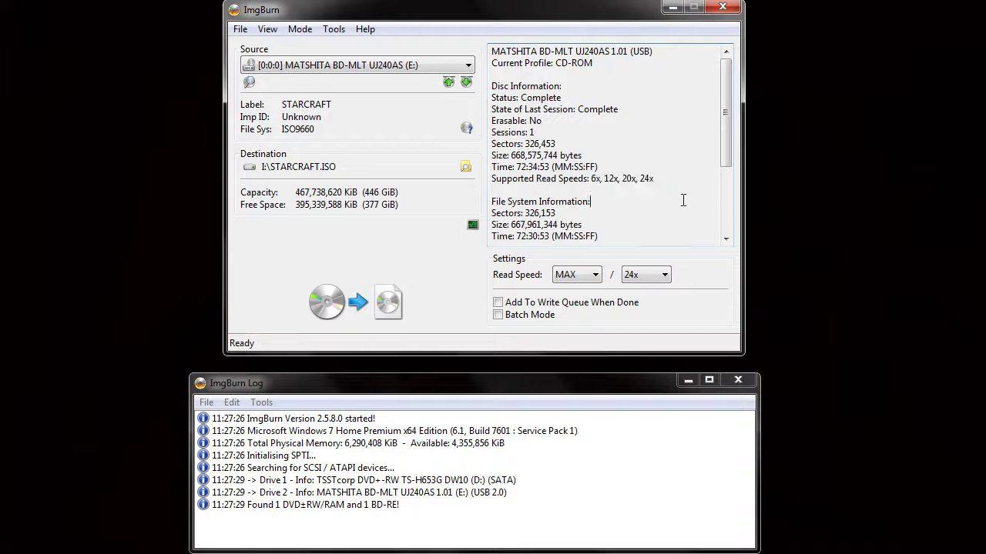
# Set the read speed to 6x, then change it back to 24x.
pyautogui.click(661, 277)
pyautogui.moveTo(667, 352); pyautogui.dragTo(667, 322)
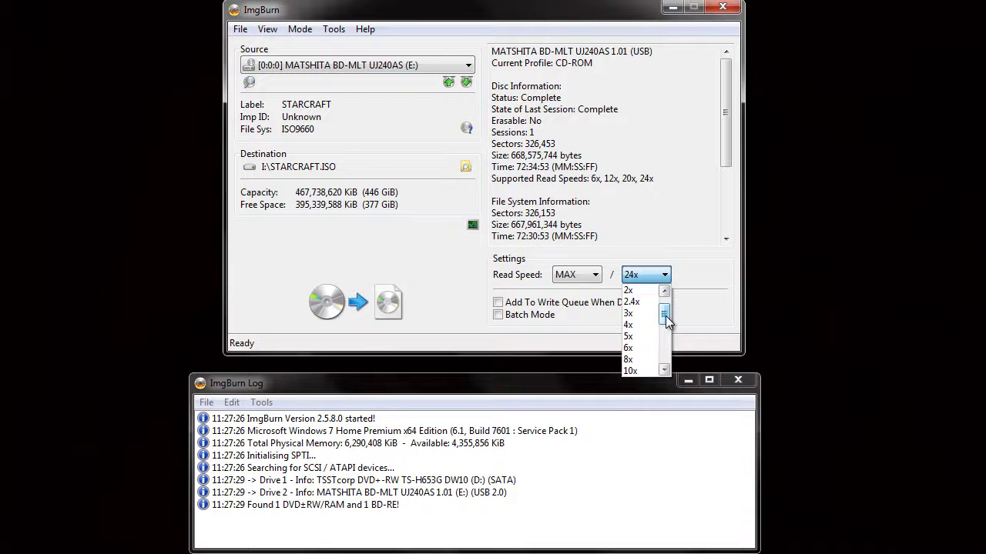
pyautogui.moveTo(667, 320); pyautogui.dragTo(667, 310)
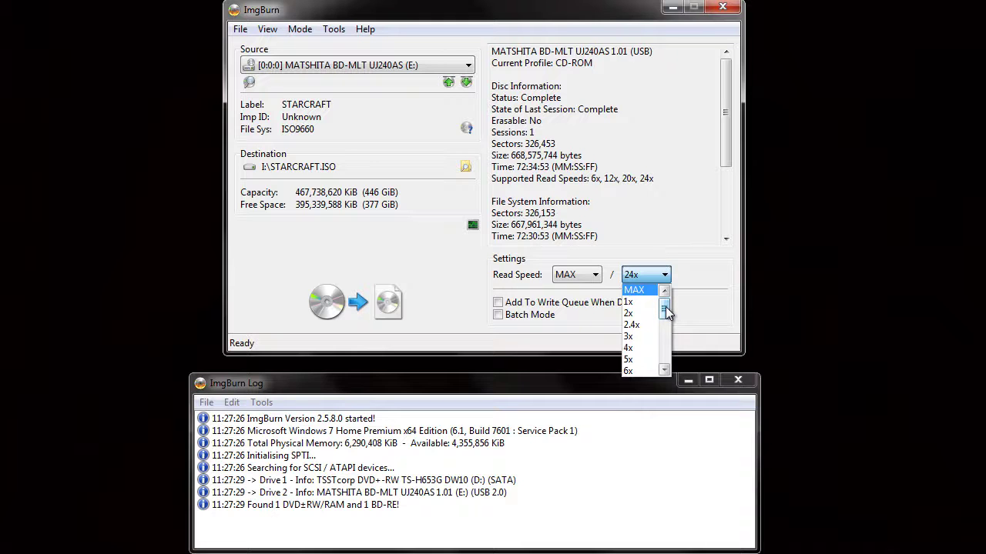
pyautogui.moveTo(667, 307); pyautogui.dragTo(667, 320)
pyautogui.click(647, 348)
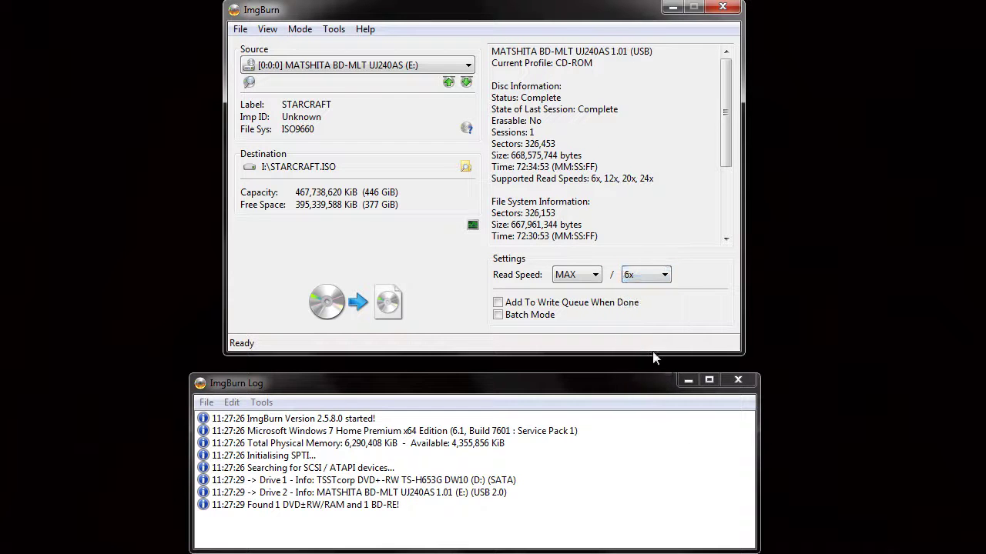
pyautogui.click(667, 284)
pyautogui.moveTo(665, 319); pyautogui.dragTo(666, 354)
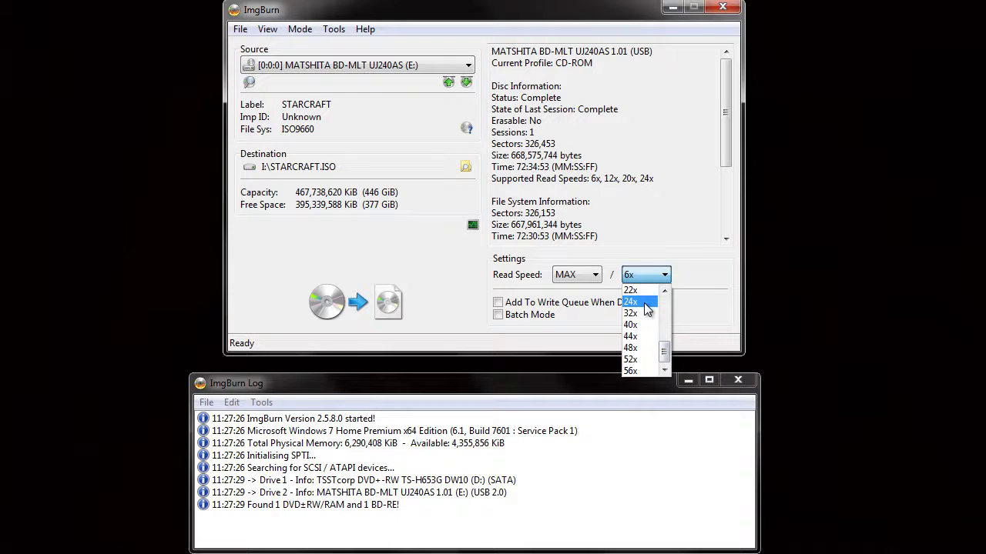
pyautogui.click(644, 302)
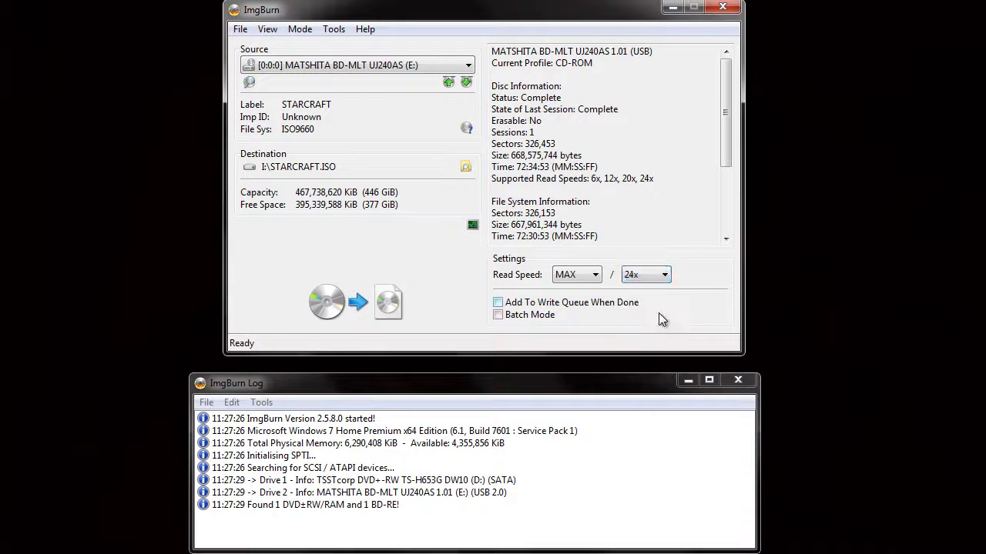
# Read the STARCRAFT disc into I:\STARCRAFT.ISO.
pyautogui.click(368, 303)
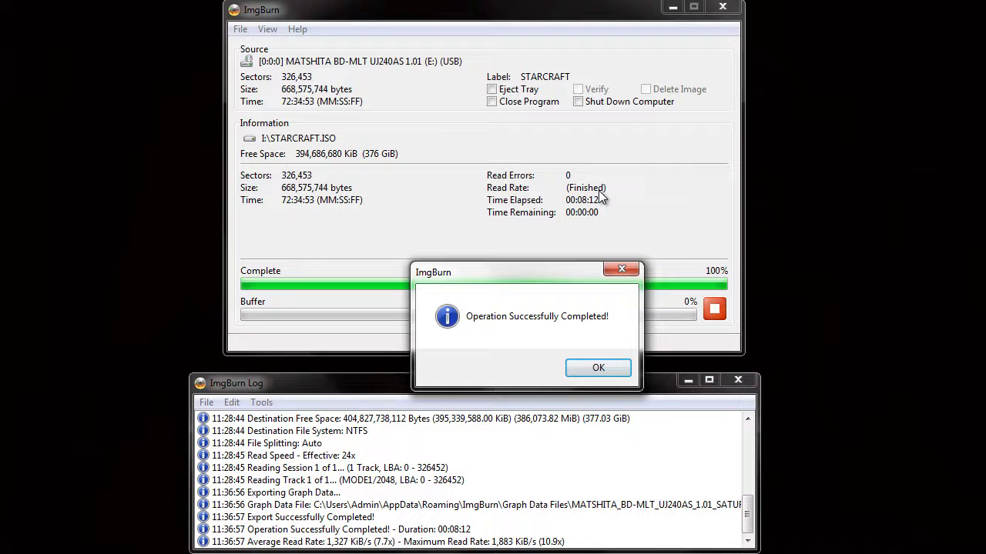
# Dismiss the read-complete message and keep MATSHITA (E:) as the source drive.
pyautogui.click(599, 368)
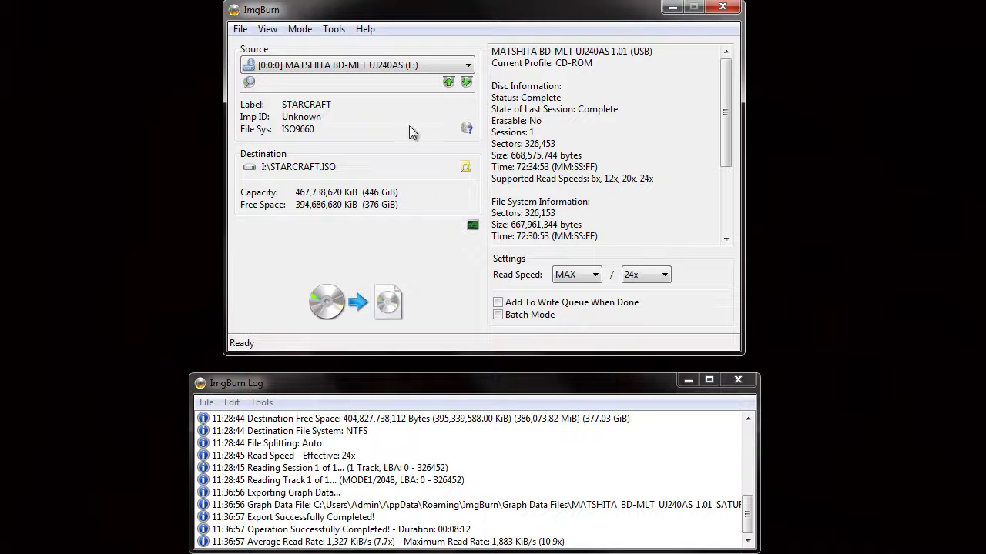
pyautogui.click(467, 66)
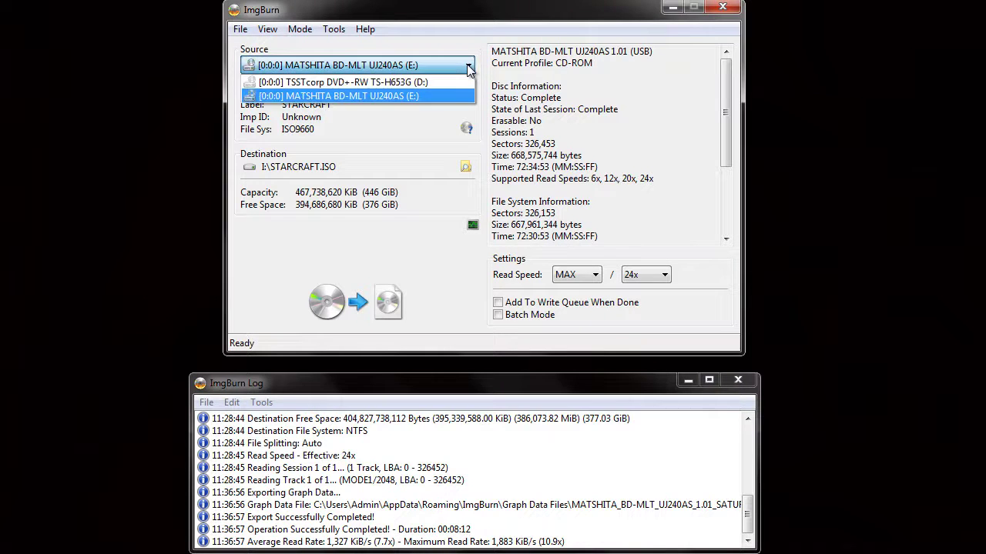
pyautogui.click(468, 68)
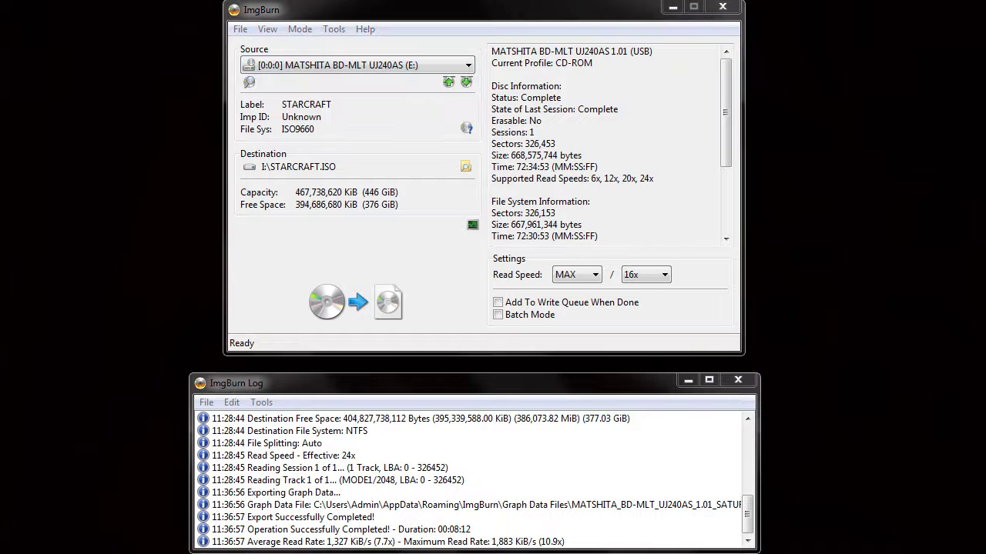
# Switch to Write mode with the TSSTcorp DVD+-RW (D:) drive as destination.
pyautogui.click(308, 30)
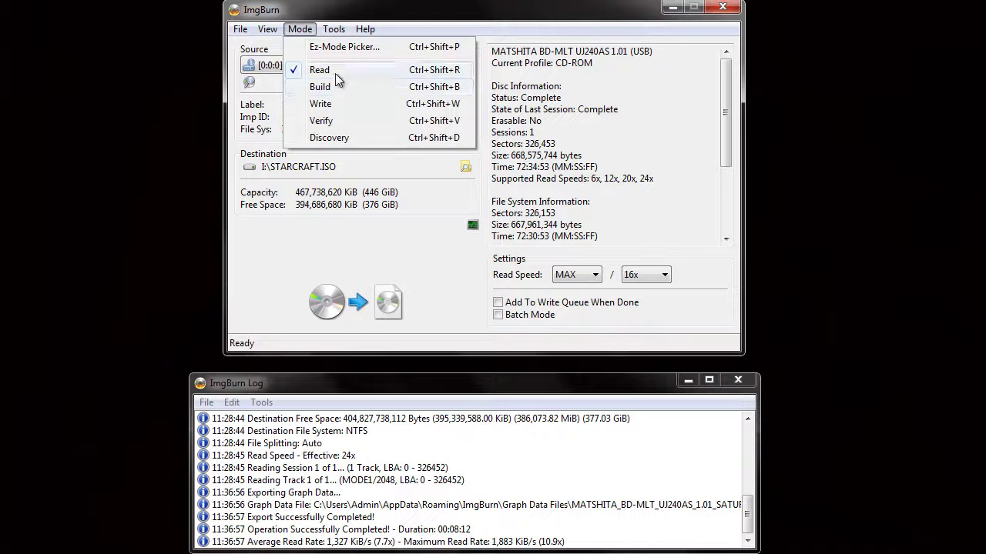
pyautogui.click(359, 110)
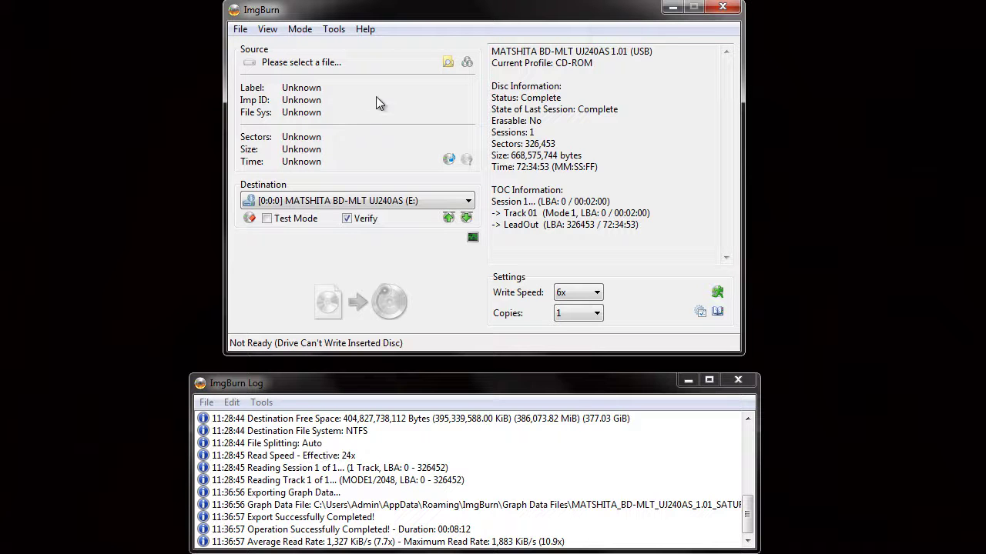
pyautogui.click(467, 201)
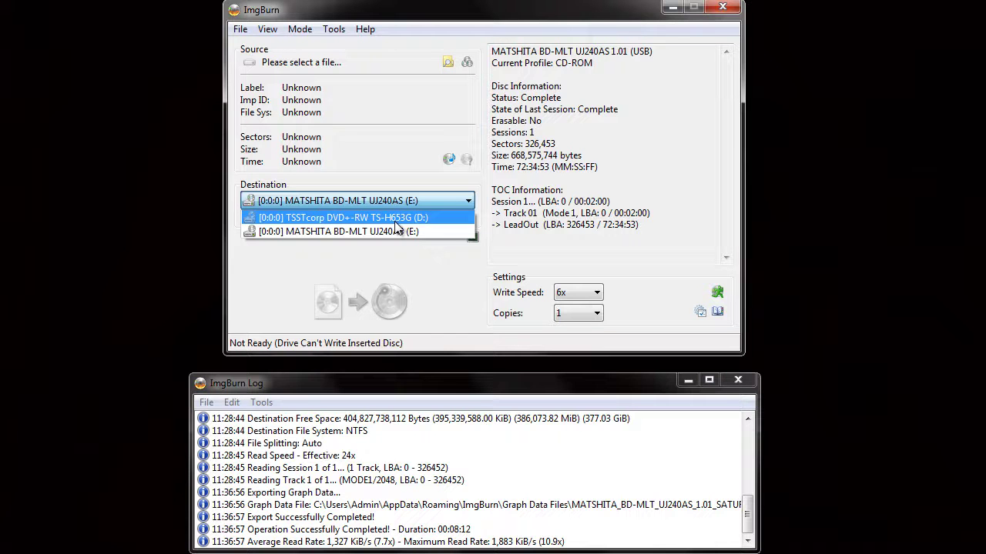
pyautogui.click(396, 219)
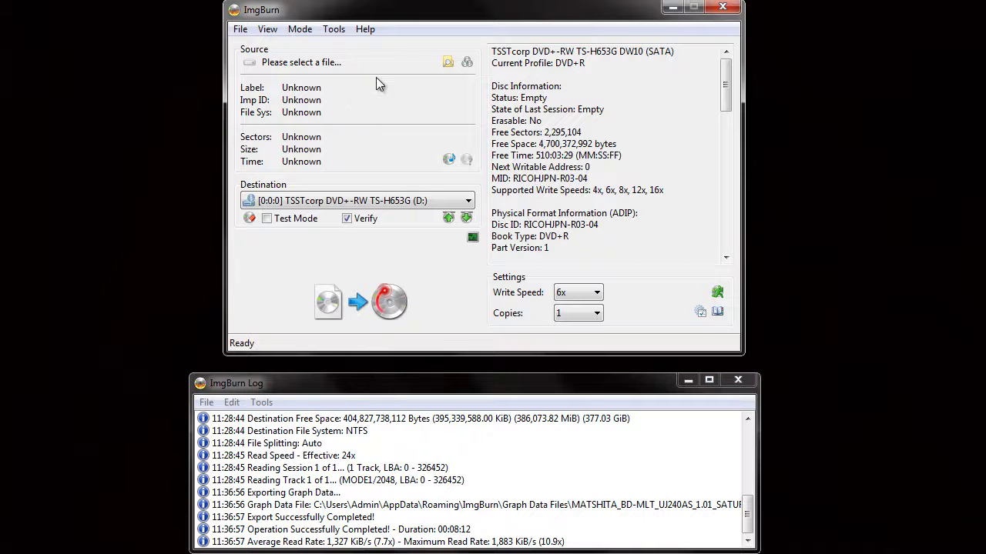
# Load I:\STARCRAFT.ISO as the source image to burn.
pyautogui.click(445, 63)
pyautogui.click(421, 292)
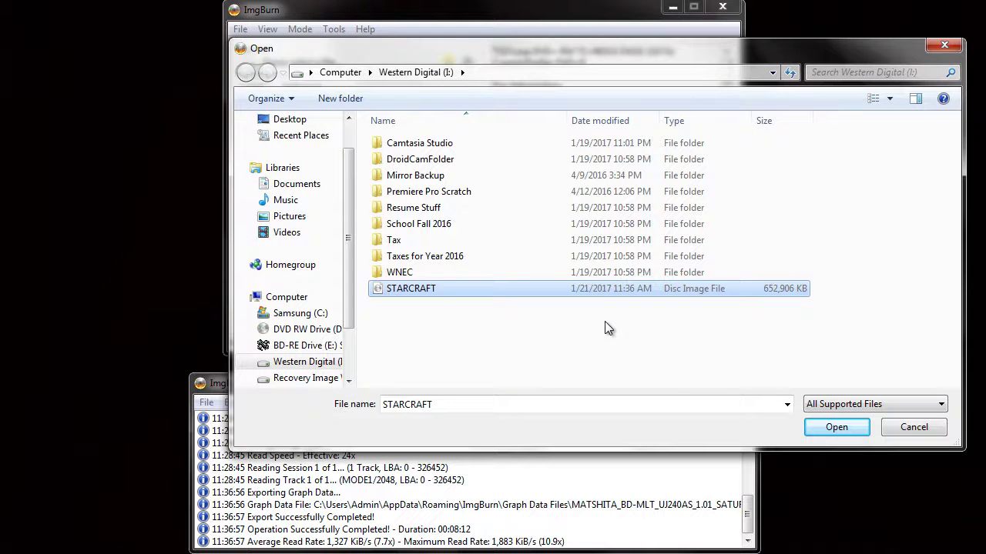
pyautogui.click(837, 430)
pyautogui.click(837, 429)
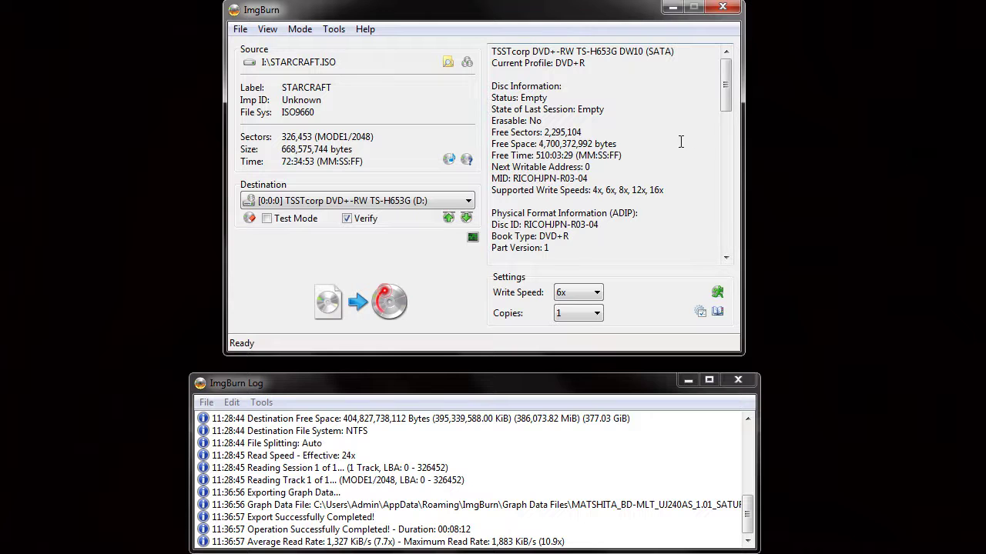
# Check the disc's supported write speeds and set the write speed to 16x.
pyautogui.moveTo(492, 191); pyautogui.dragTo(676, 190)
pyautogui.click(678, 191)
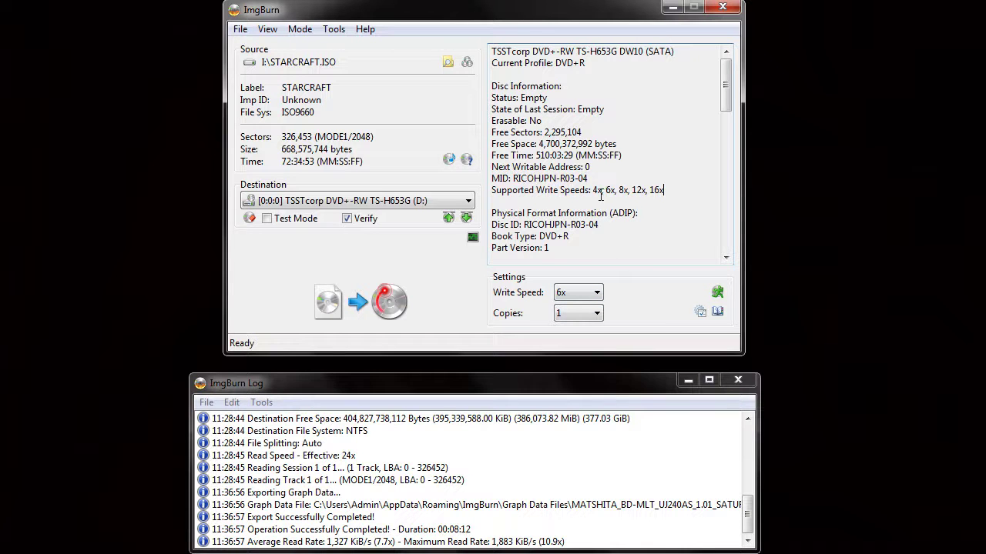
pyautogui.click(598, 294)
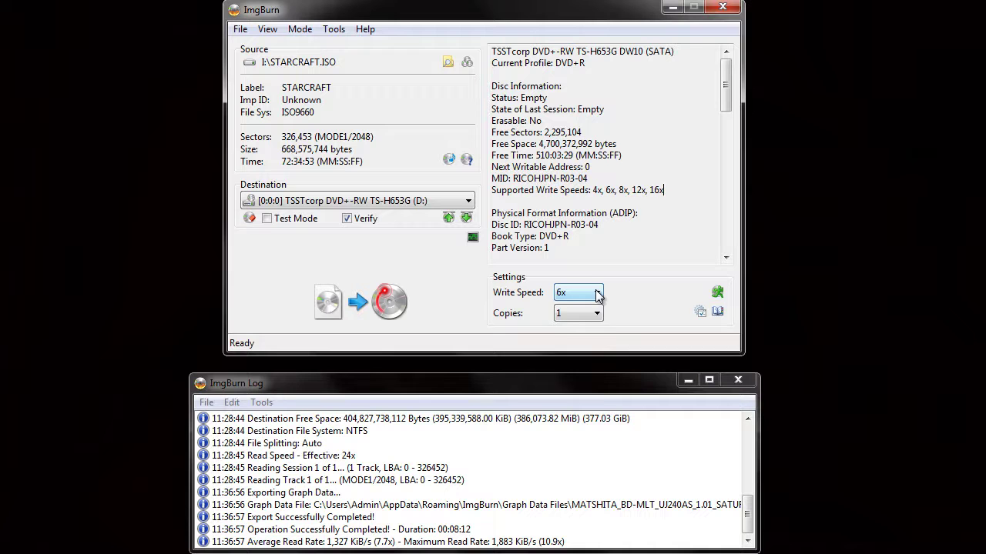
pyautogui.click(597, 309)
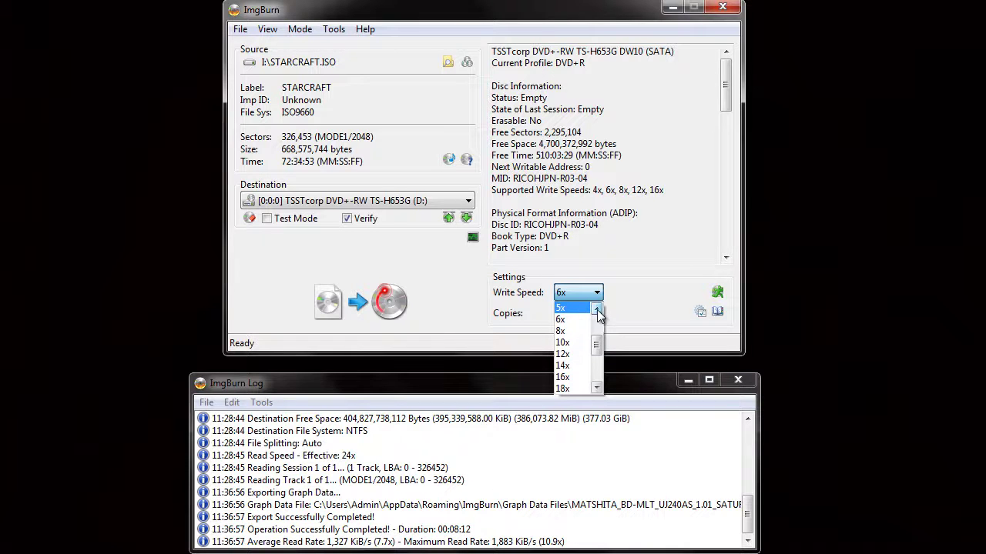
pyautogui.click(597, 309)
pyautogui.click(568, 308)
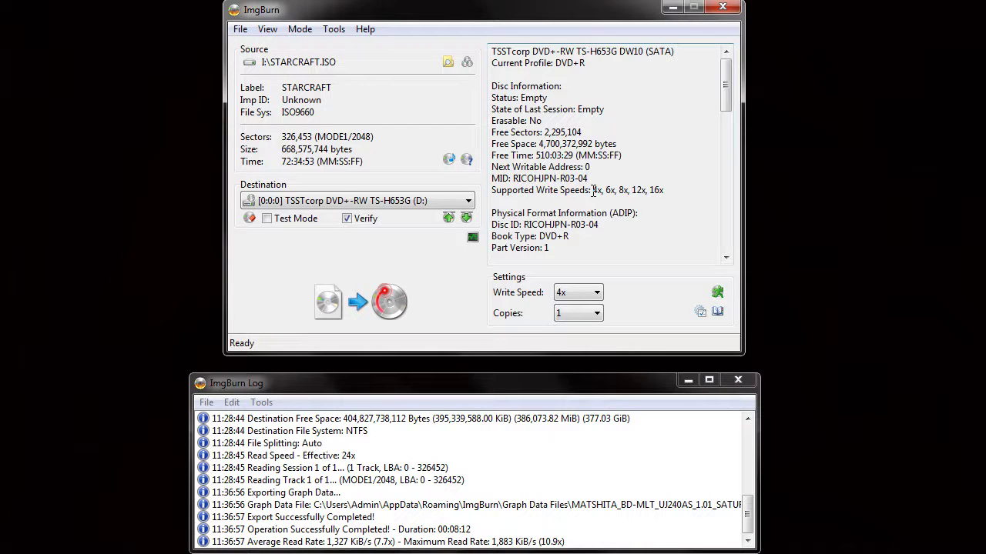
pyautogui.click(596, 292)
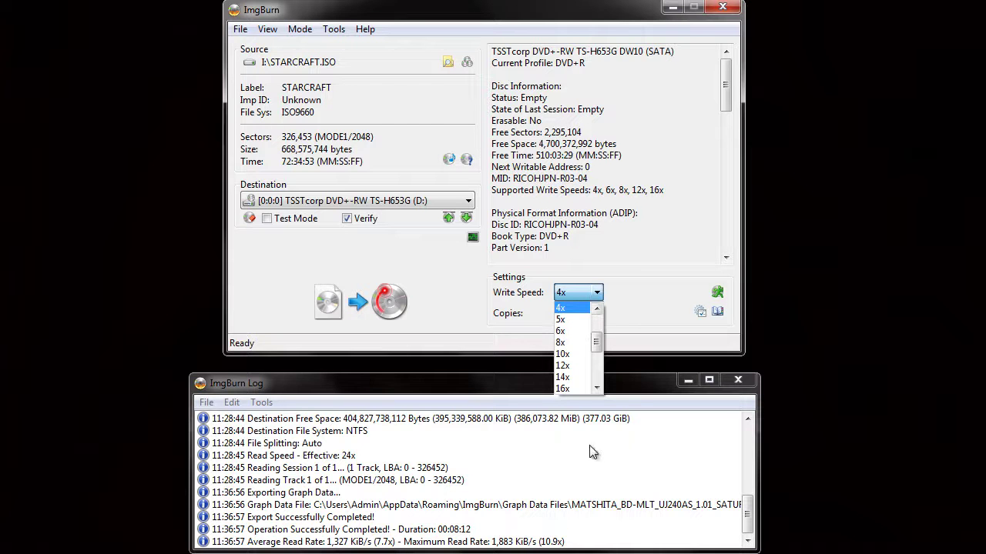
pyautogui.click(566, 389)
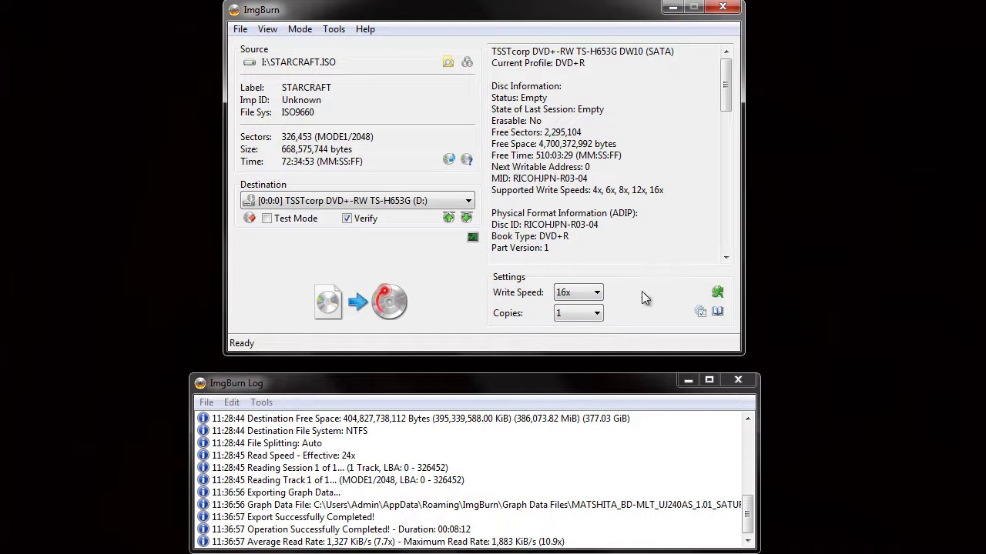
# Burn and verify STARCRAFT.ISO onto the DVD+R, then dismiss the completion message.
pyautogui.click(377, 304)
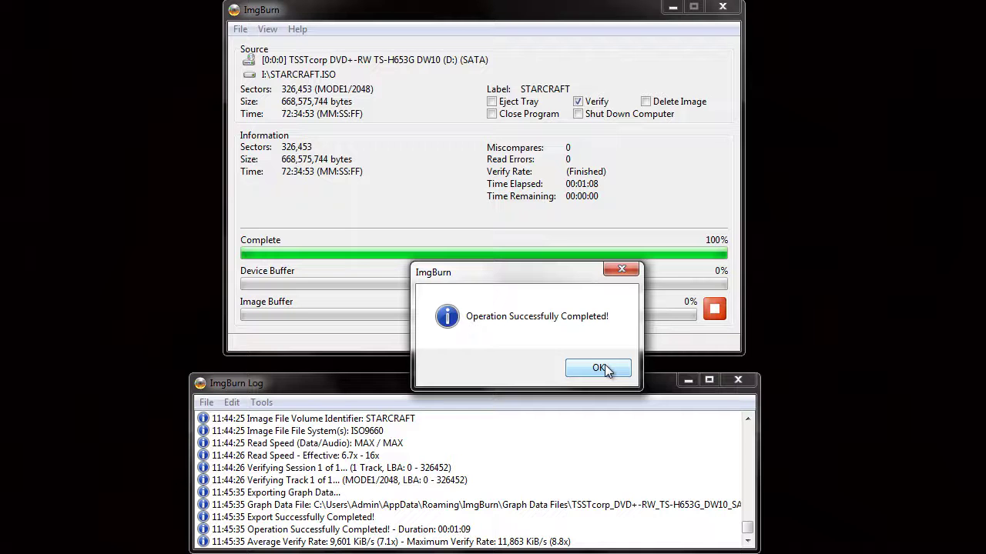
pyautogui.click(605, 365)
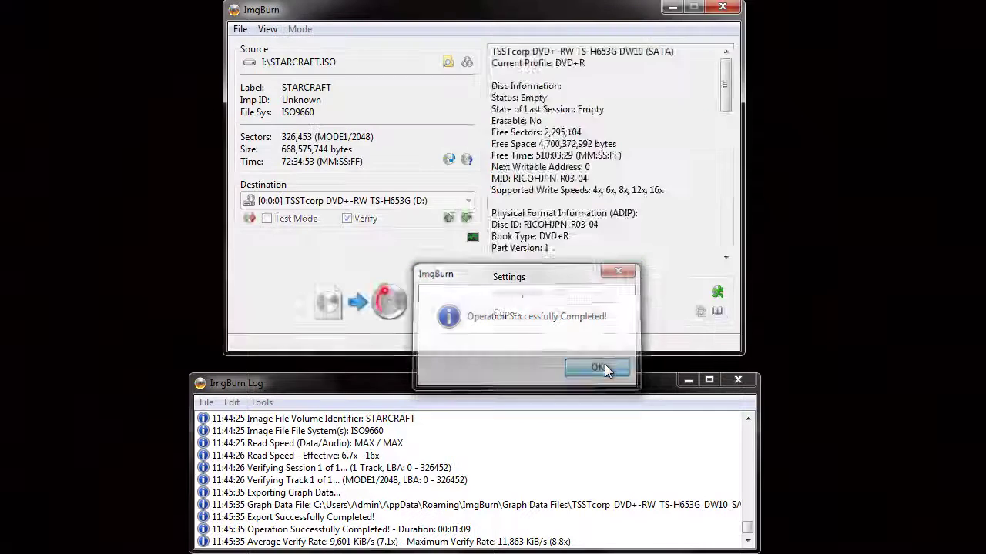